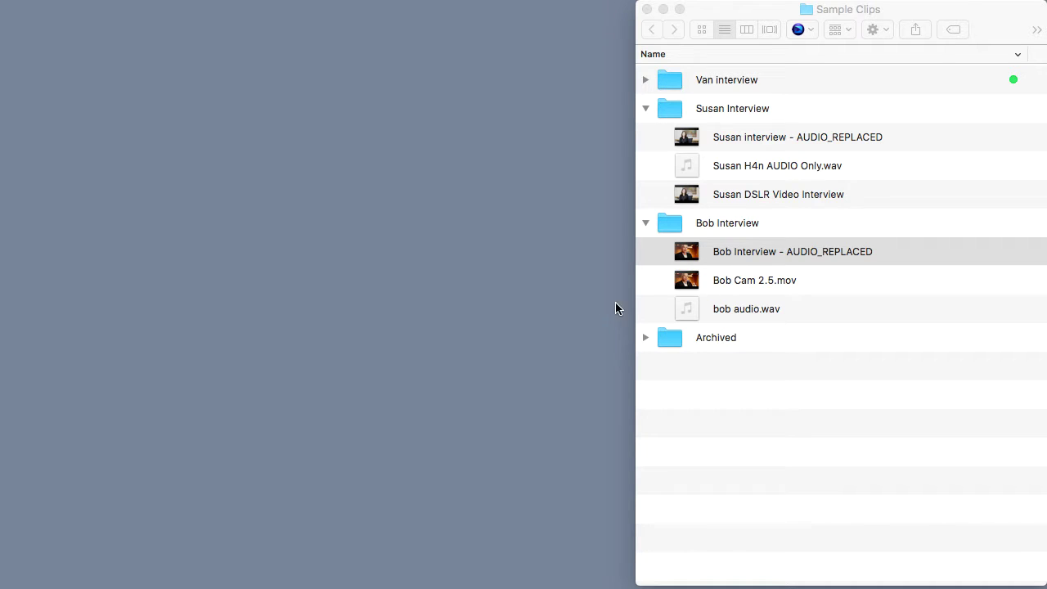
Step: Open the "Bob Interview - AUDIO_REPLACED" clip in QuickTime Player and scrub through it to the end
left_click(700, 255)
left_click(700, 140, "super")
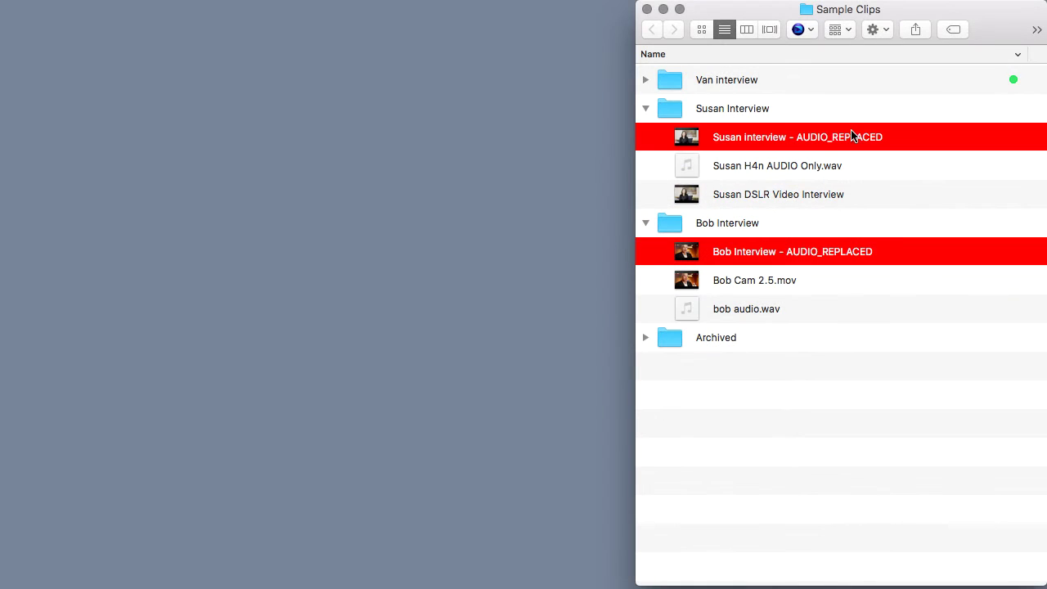
left_click(872, 233)
double_click(872, 252)
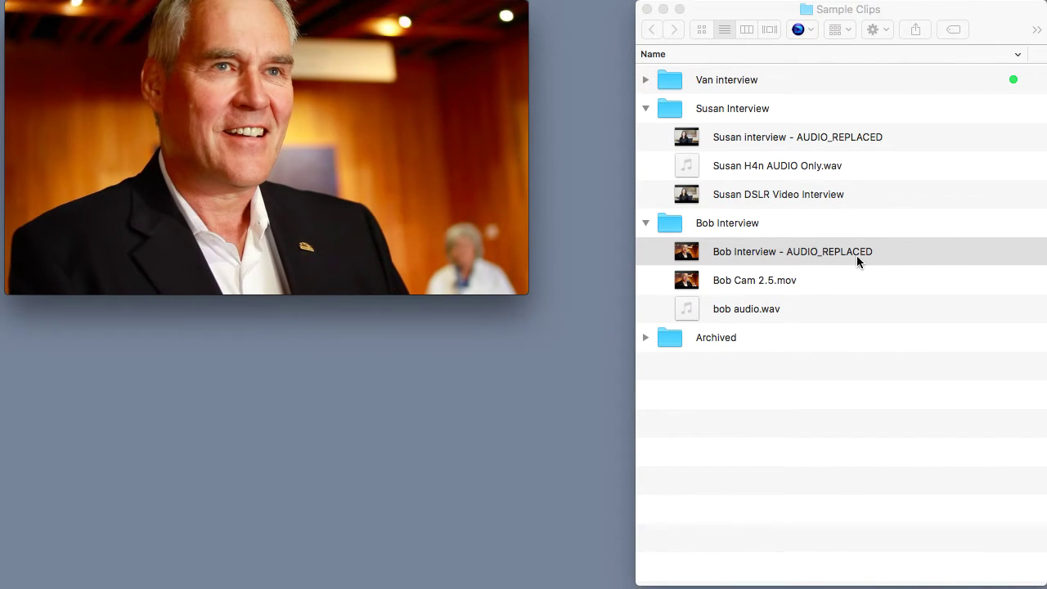
left_click_drag(445, 153, 447, 163)
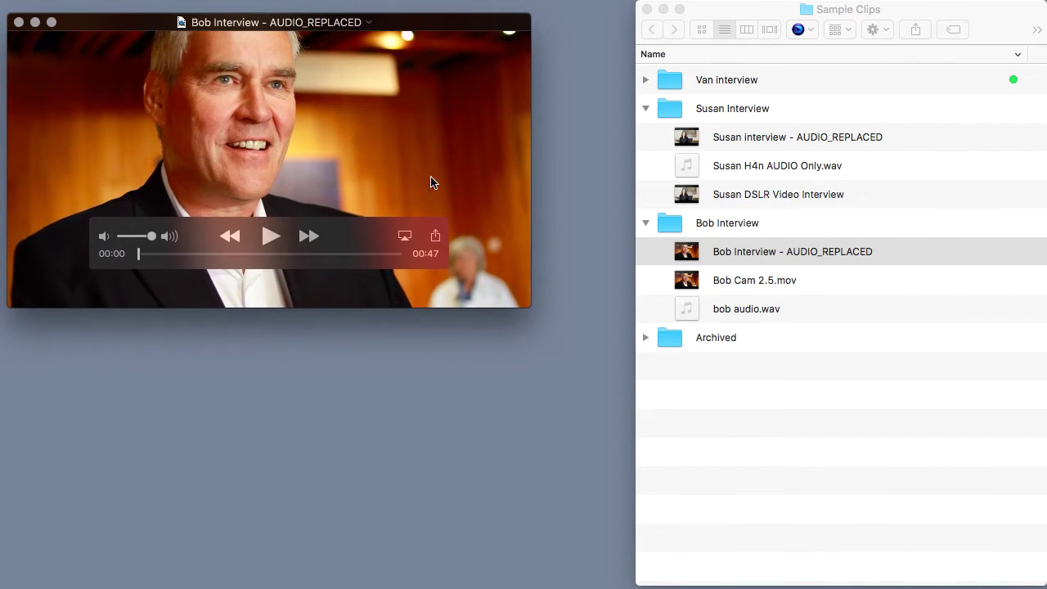
left_click_drag(138, 254, 379, 275)
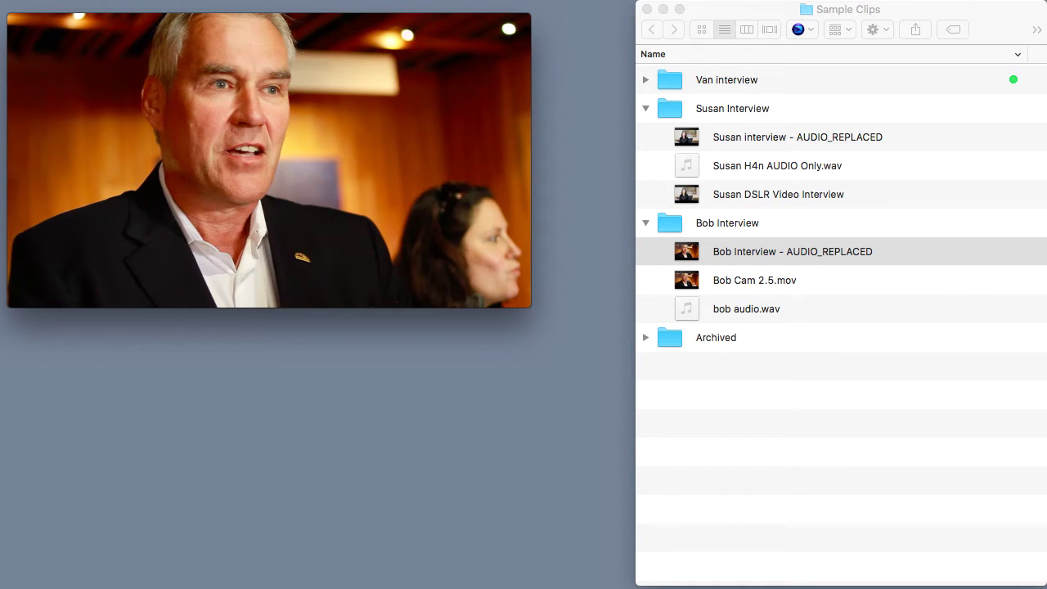
left_click_drag(385, 267, 409, 262)
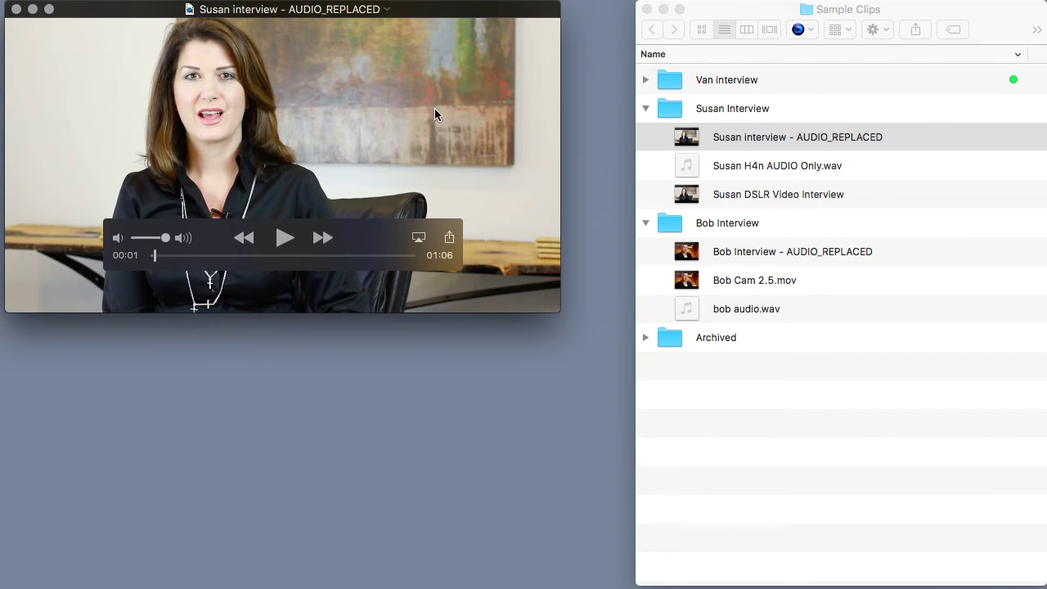
Step: Move the "Susan interview - AUDIO_REPLACED" player below the Bob clip and play it briefly
left_click_drag(435, 108, 467, 382)
key("space")
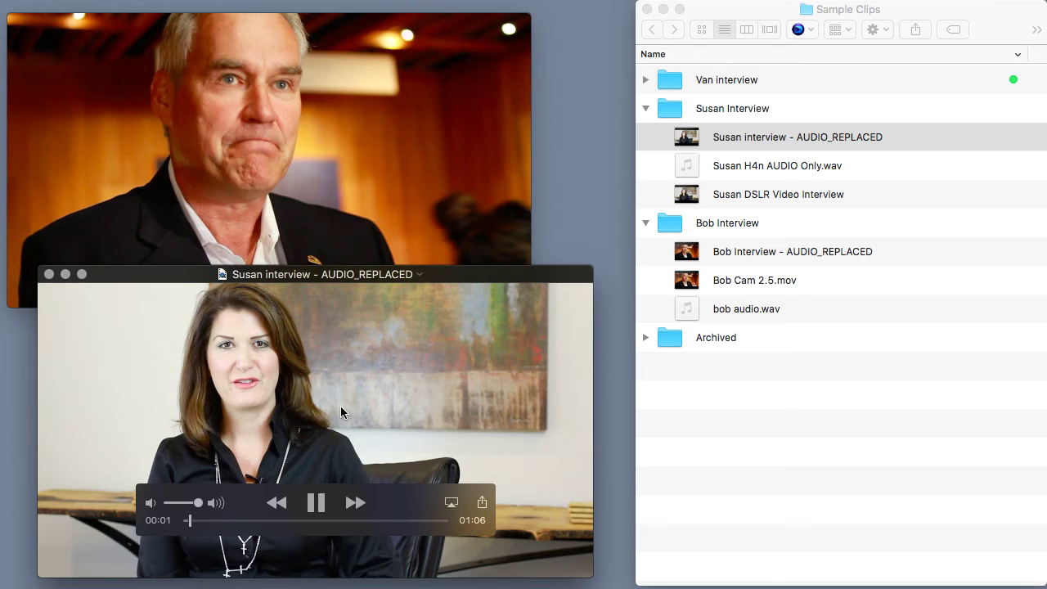
key("space")
Step: Run REPLACE AUDIO WITH HQ AUDIO on "Susan H4n AUDIO Only.wav" and "Susan DSLR Video Interview" in Finder
left_click(812, 144)
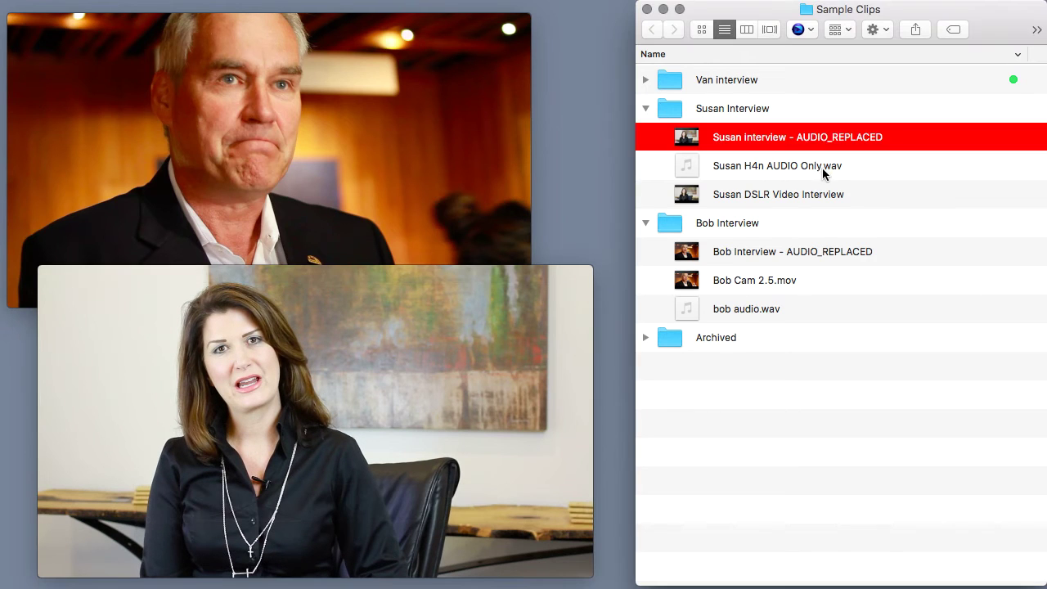
left_click(823, 168)
left_click(822, 194, "super")
left_click(800, 30)
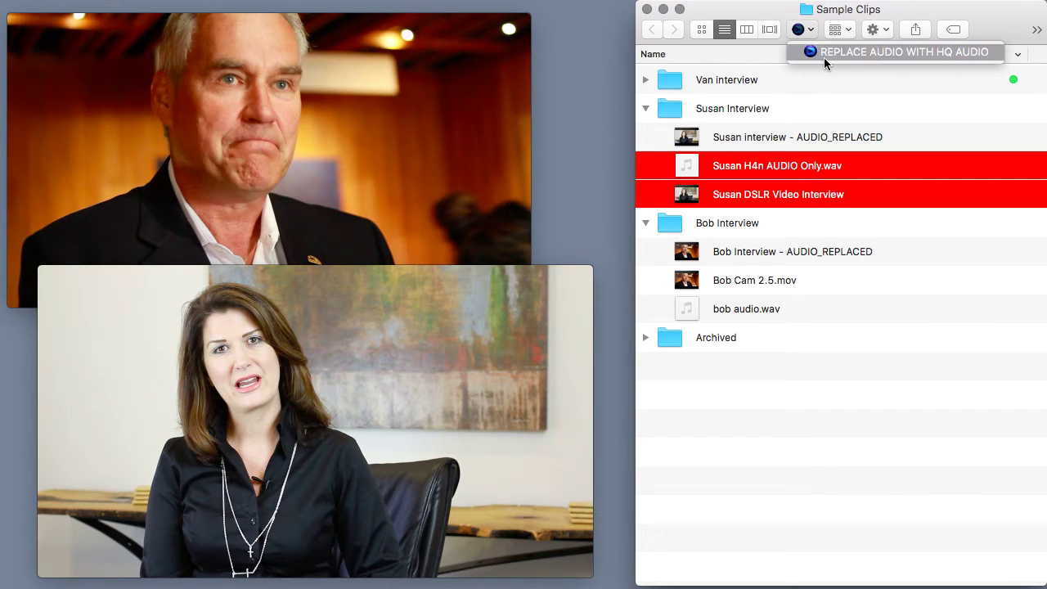
left_click(870, 57)
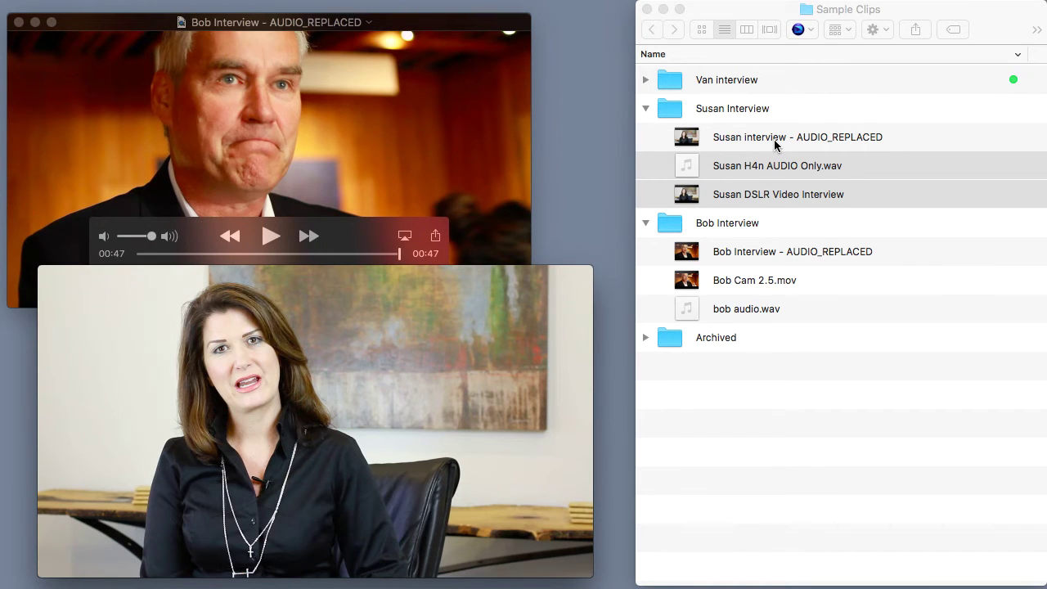
Step: Close the Susan clip's player and add the "Susan interview - AUDIO_REPLACED" file after the open Bob clip
left_click(732, 141)
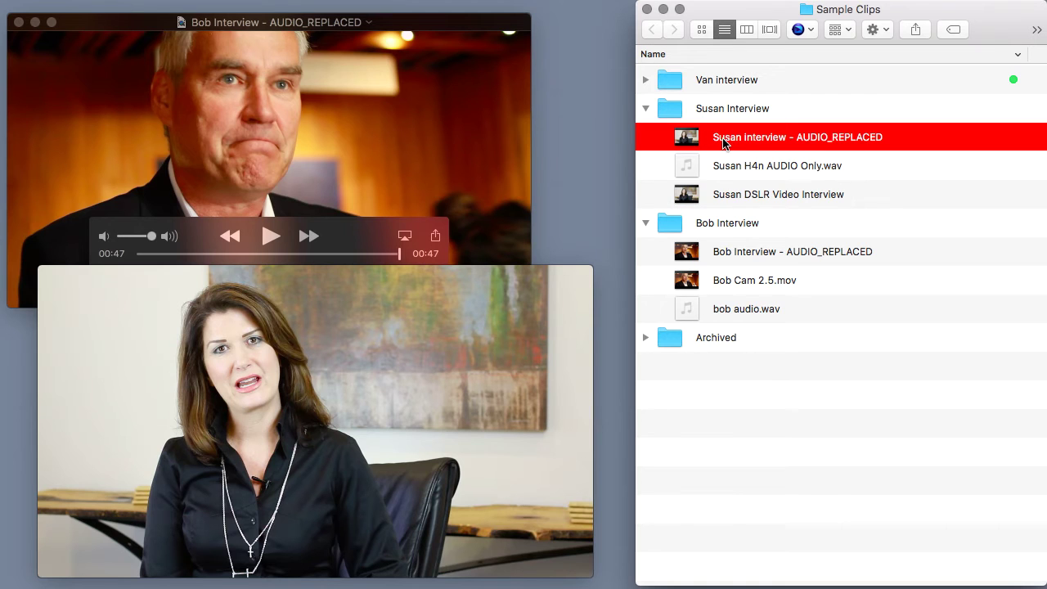
left_click(479, 339)
key("super+w")
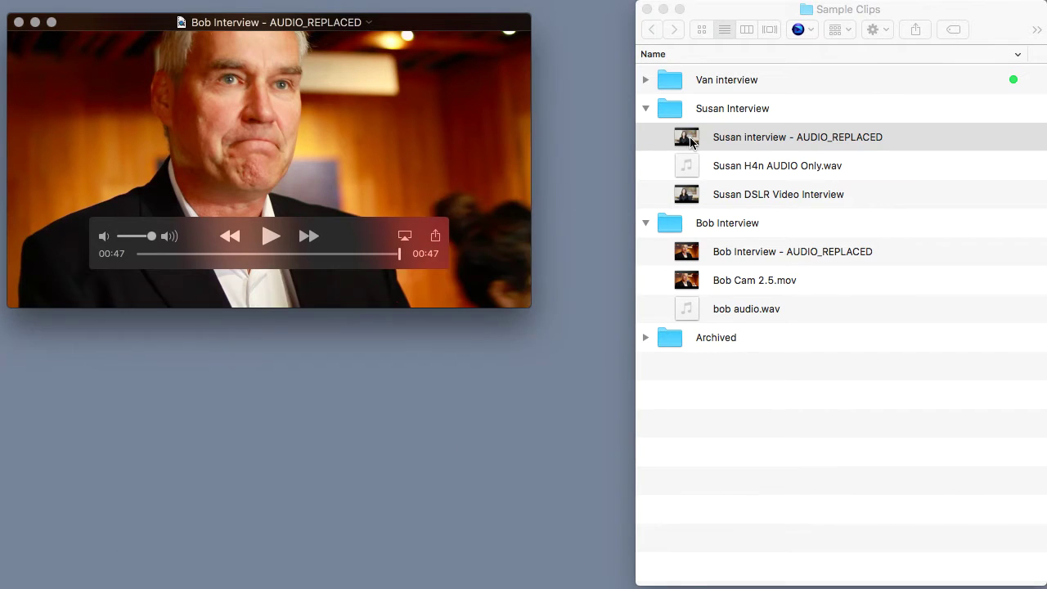
left_click_drag(691, 140, 193, 217)
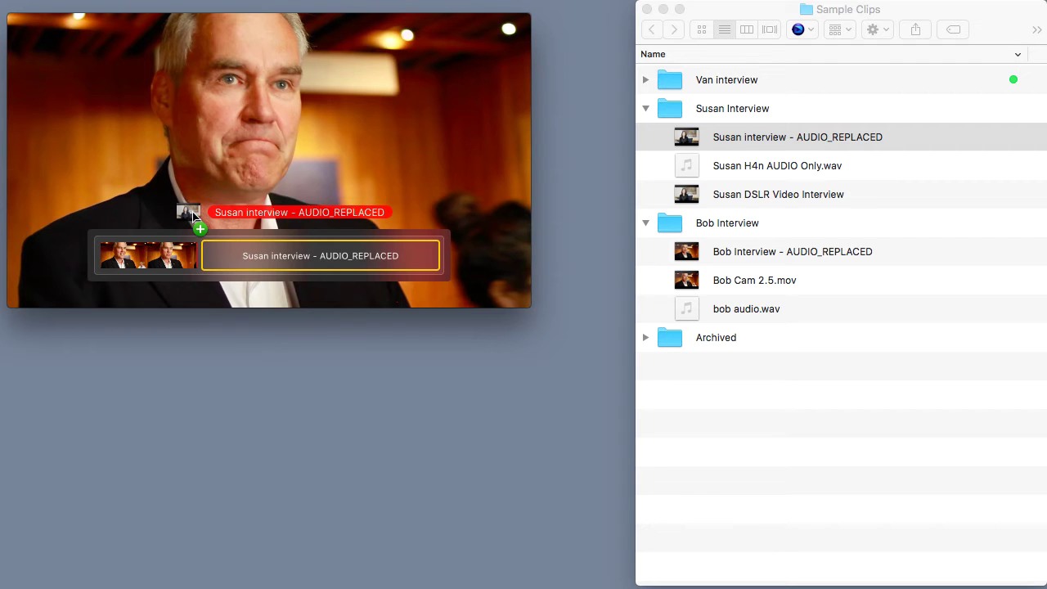
left_click_drag(193, 217, 355, 252)
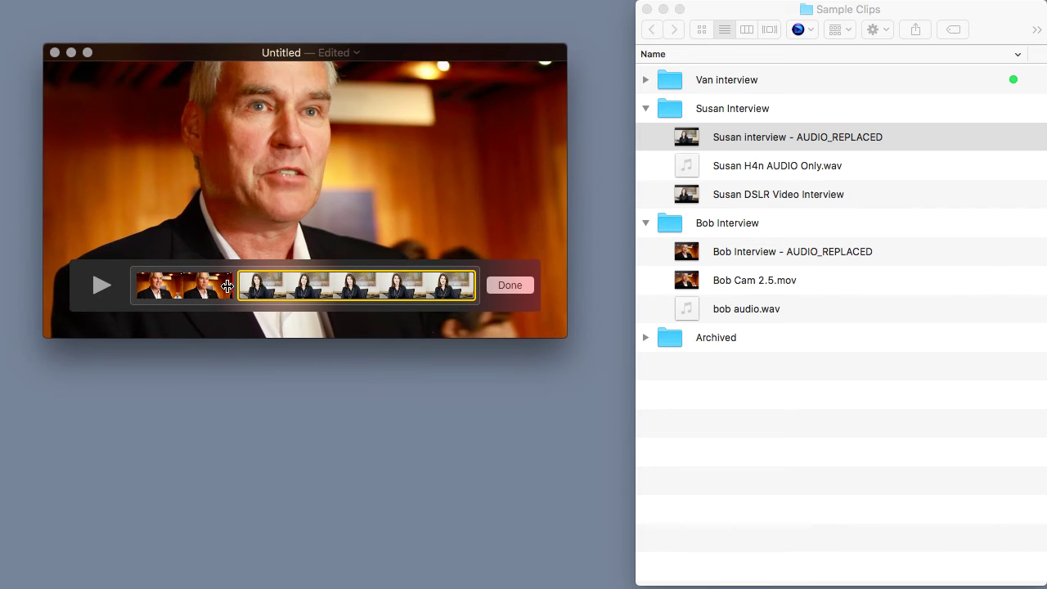
Step: Preview the combined movie across the join between the two clips and finish clip editing
left_click(101, 288)
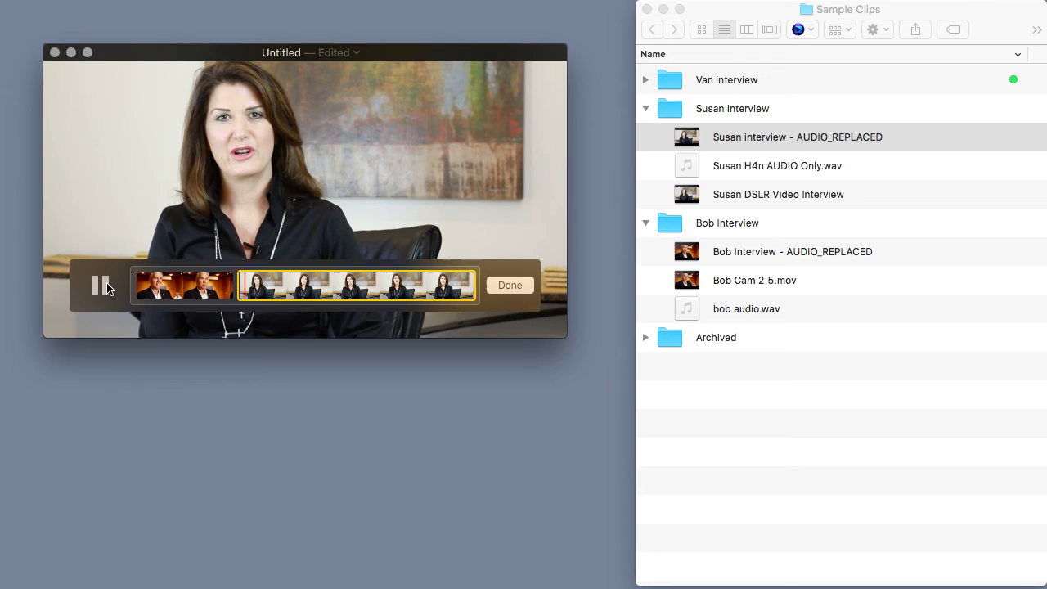
left_click(107, 288)
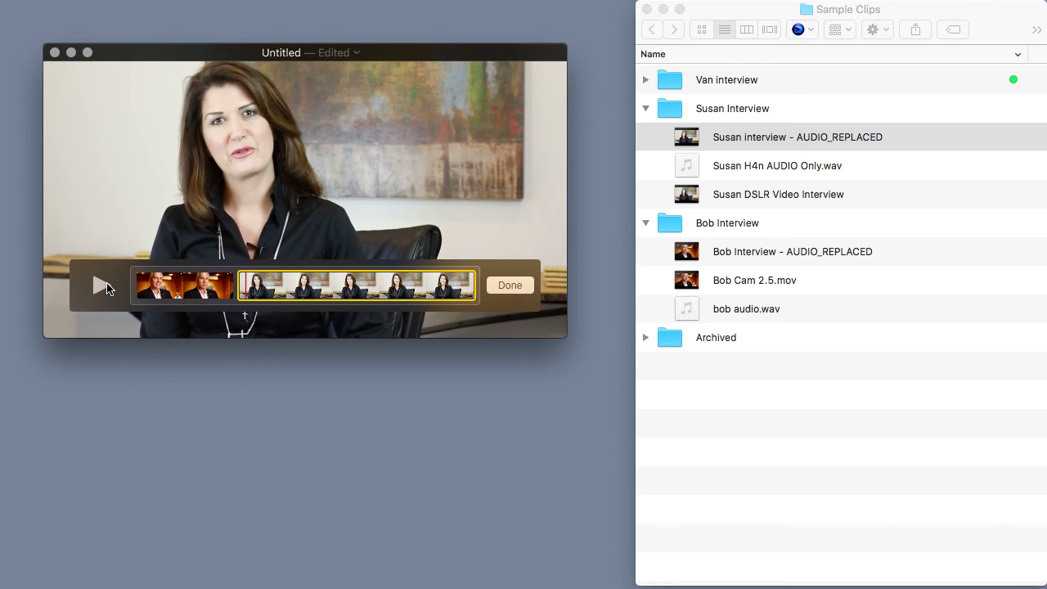
left_click(510, 286)
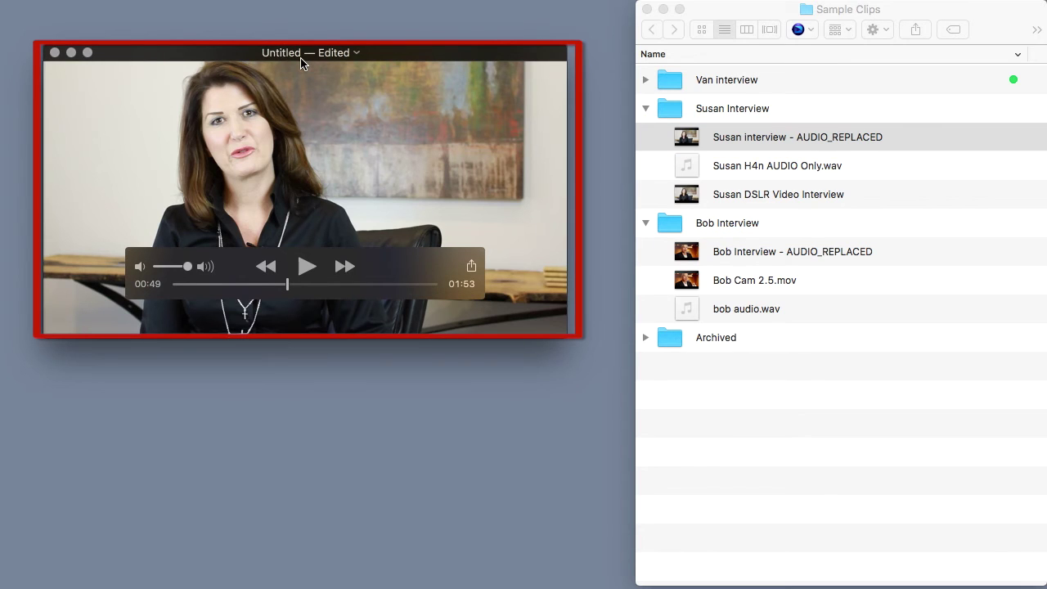
Step: Close the combined movie and save it as "Bob and Susan Interviews" in the Sample Clips folder
key("super+w")
type("Bpo")
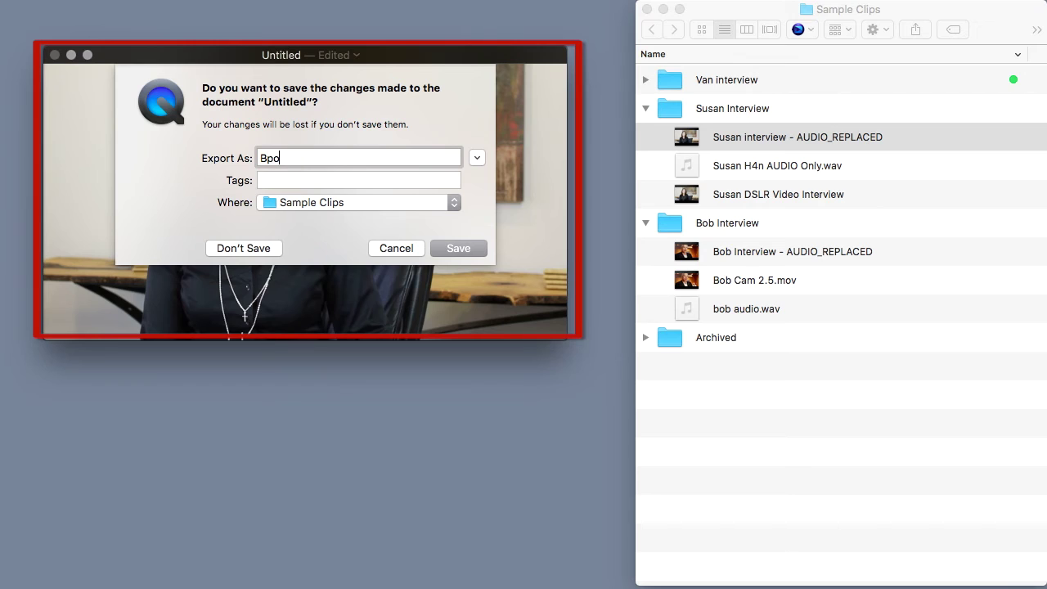
key("BackSpace")
key("BackSpace")
type("ob and Susan Interviews")
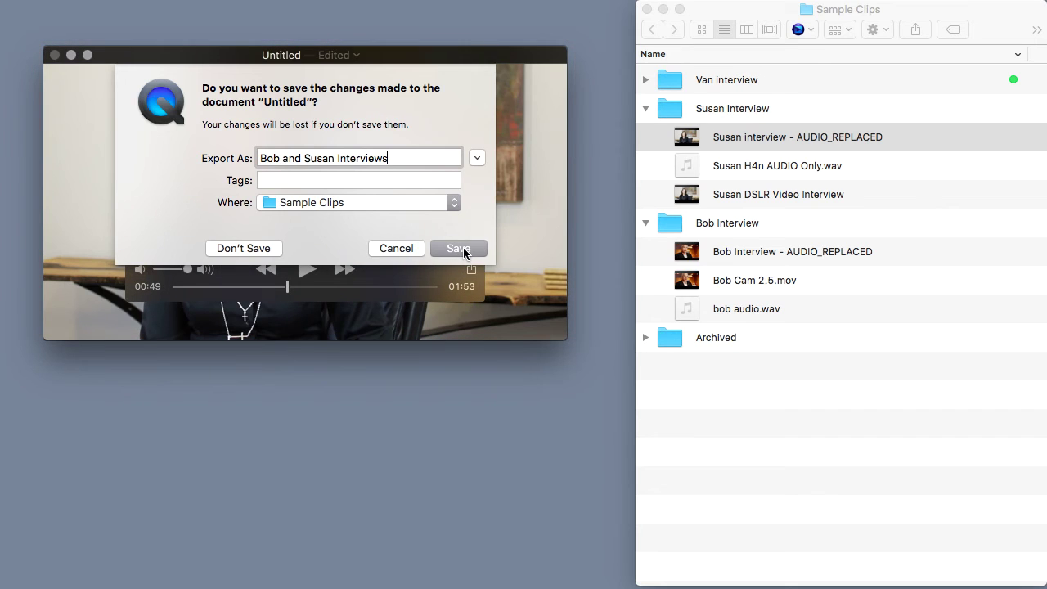
left_click(463, 247)
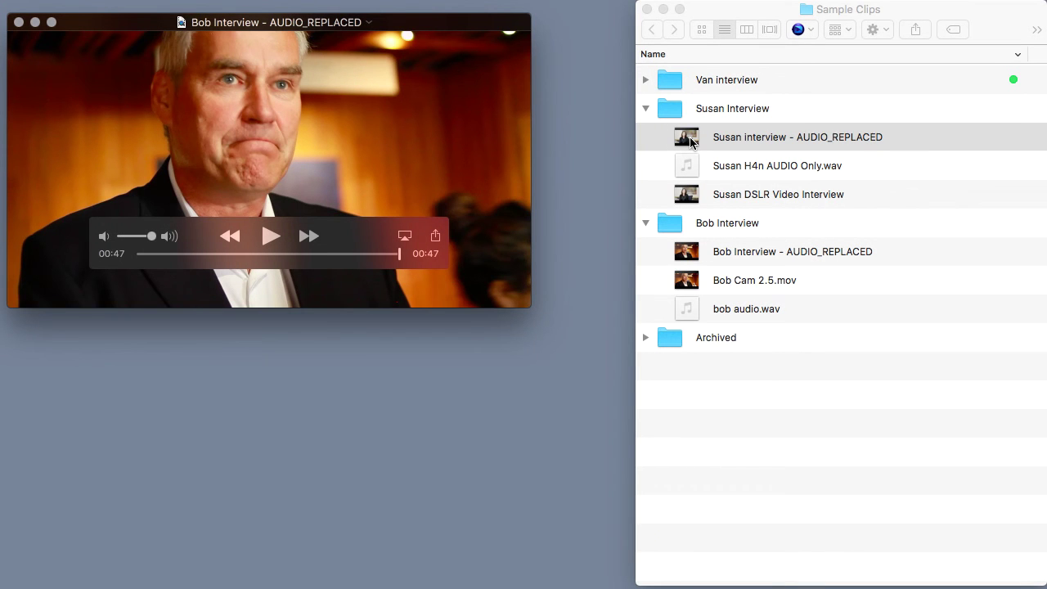
Step: Append "Susan interview - AUDIO_REPLACED" to the end of the reopened "Bob Interview - AUDIO_REPLACED" movie
left_click_drag(691, 143, 354, 213)
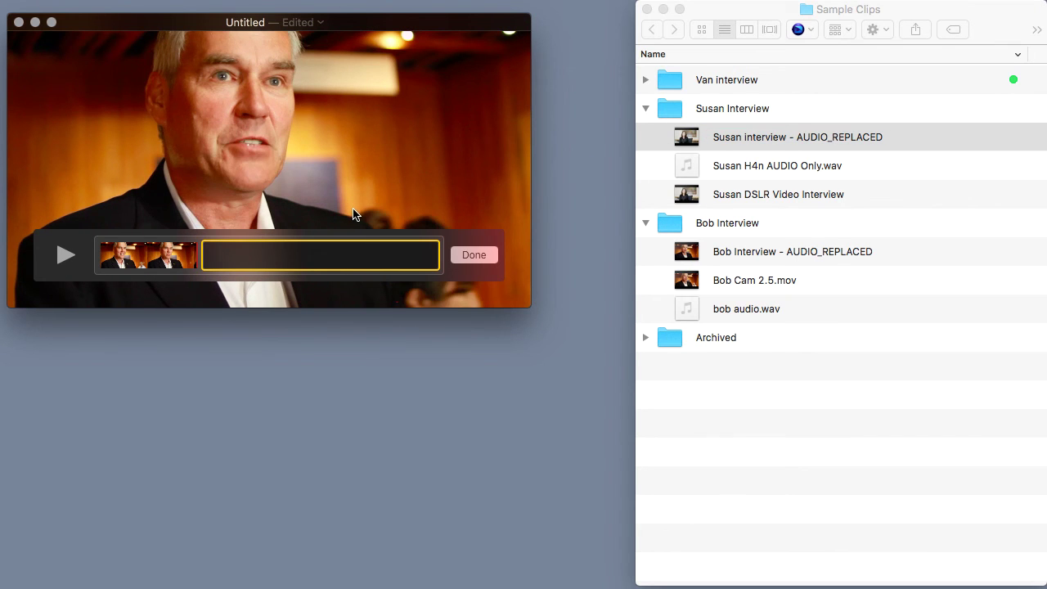